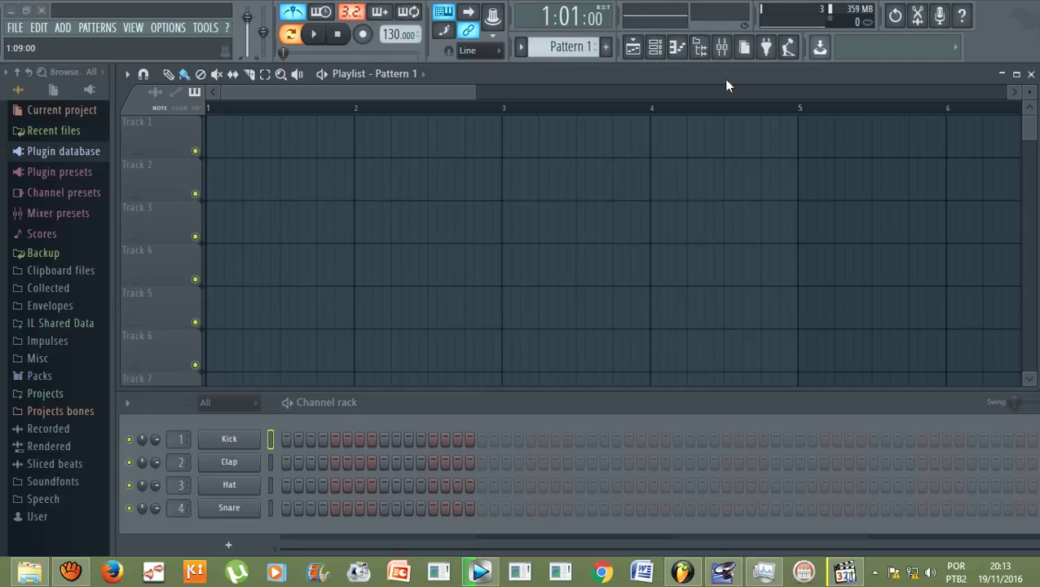
Move the channel rack up over the playlist and set the project tempo to 85 BPM
drag(348, 388, 353, 253)
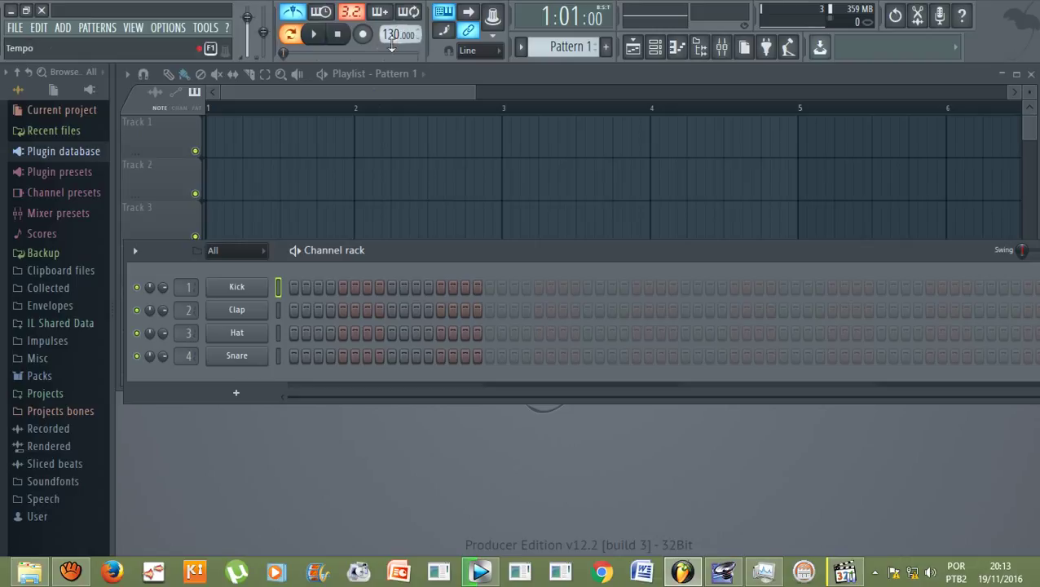
scroll(387, 33, down, 5)
scroll(388, 32, down, 15)
scroll(387, 33, down, 17)
scroll(387, 33, down, 8)
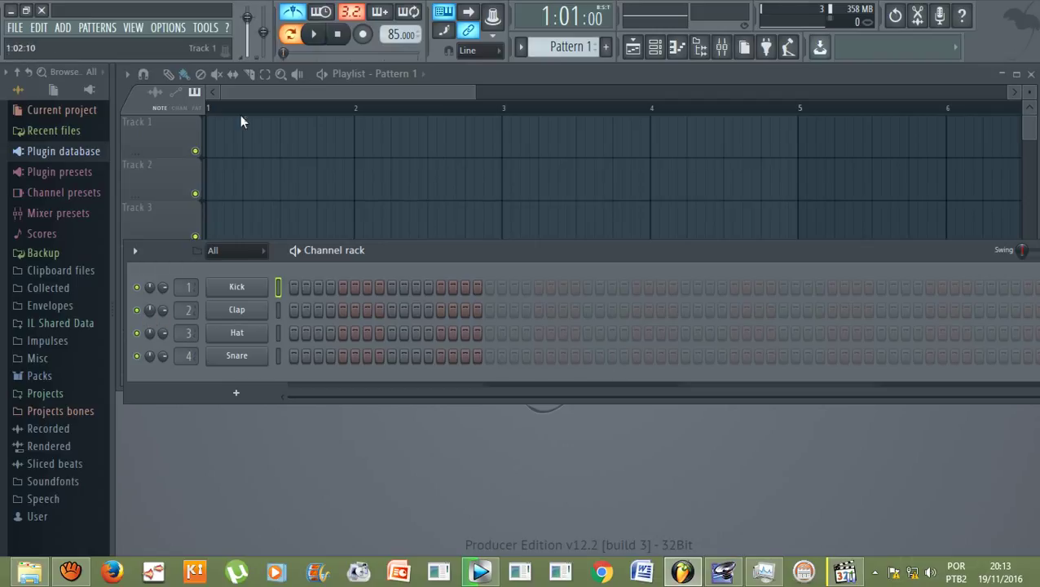
click(293, 12)
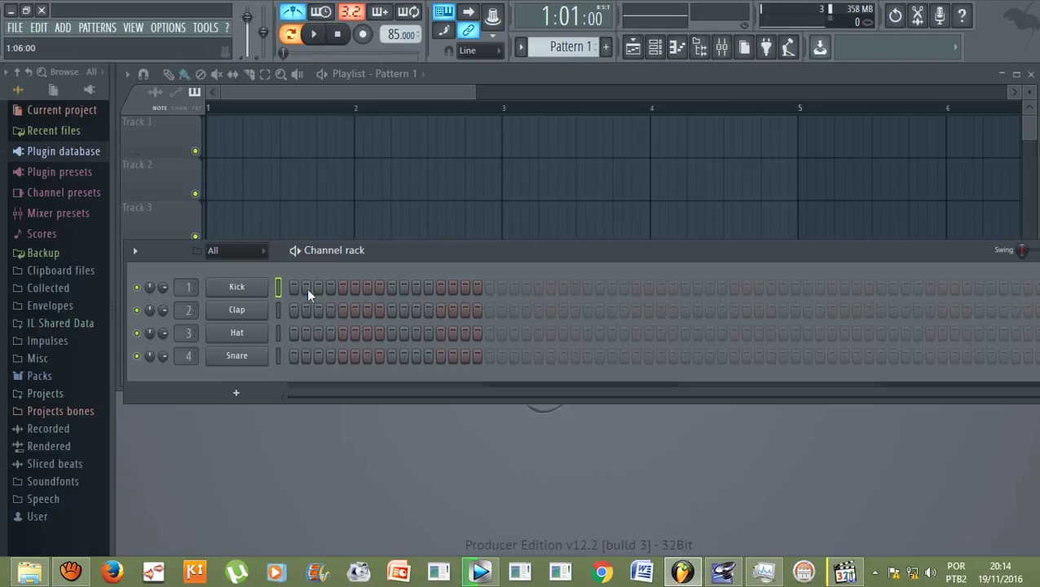
Play the empty pattern to listen to the tempo, and stop playback
click(317, 38)
click(338, 38)
click(317, 39)
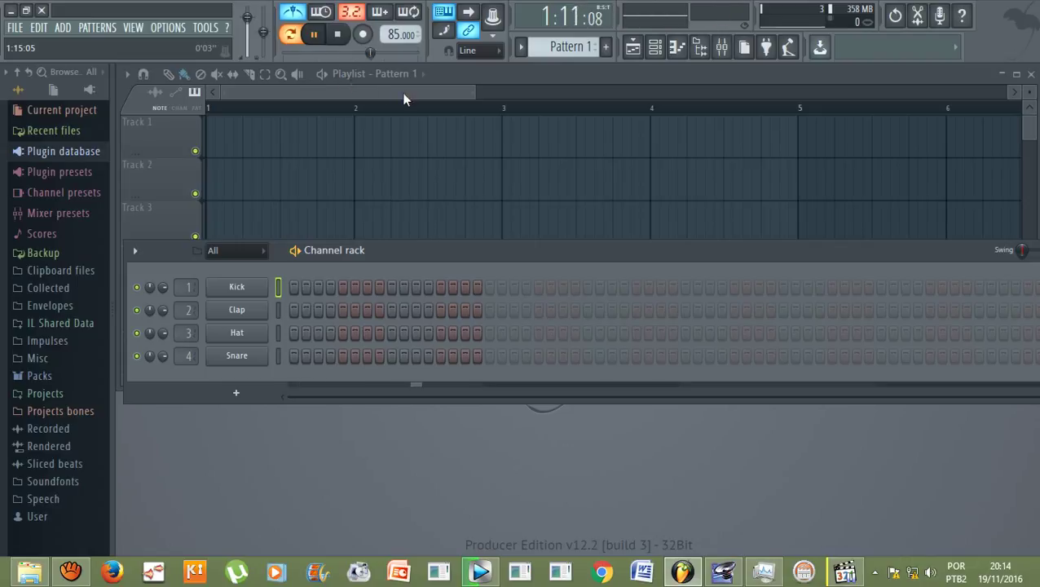
click(339, 35)
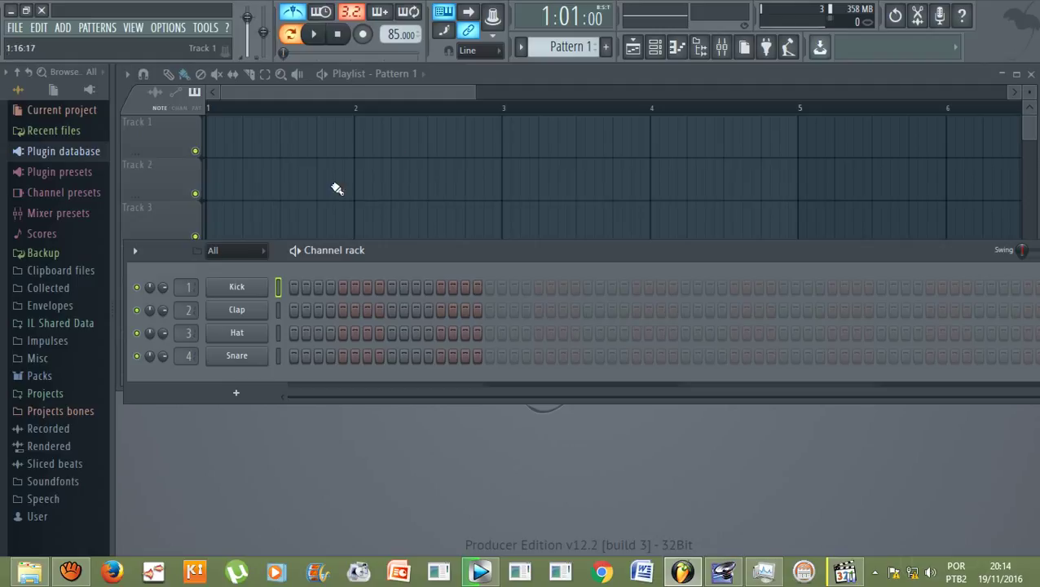
Place Kick hits on steps 1, 4, 9 and 12 of Pattern 1 and play the pattern back
click(313, 34)
click(316, 37)
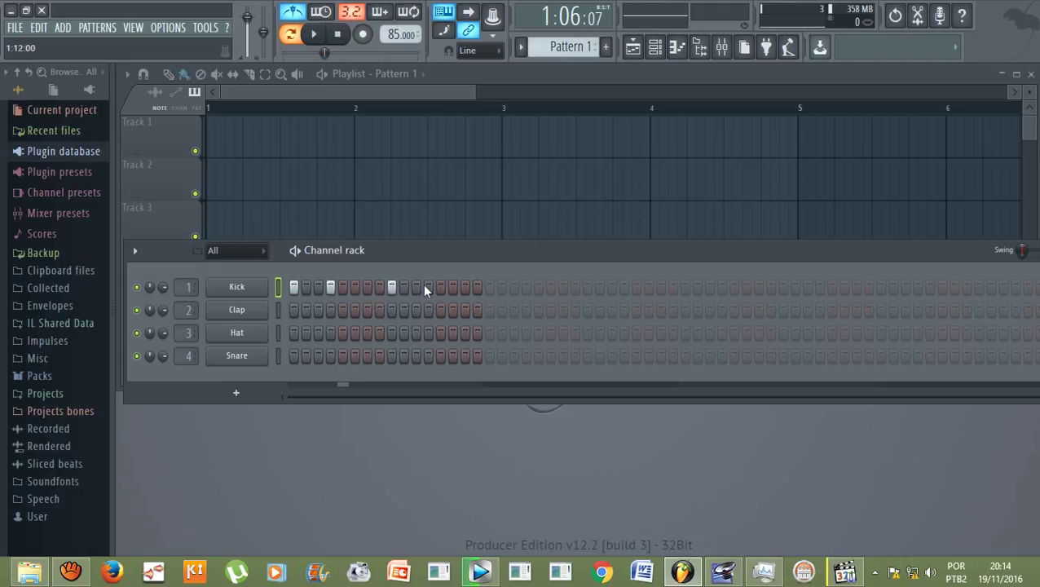
click(316, 37)
click(339, 35)
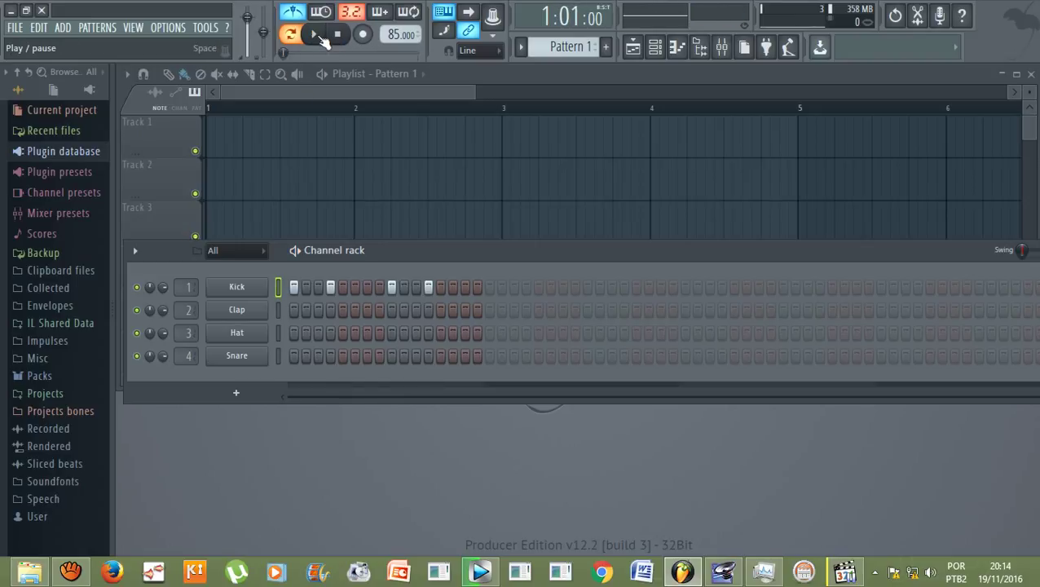
click(316, 36)
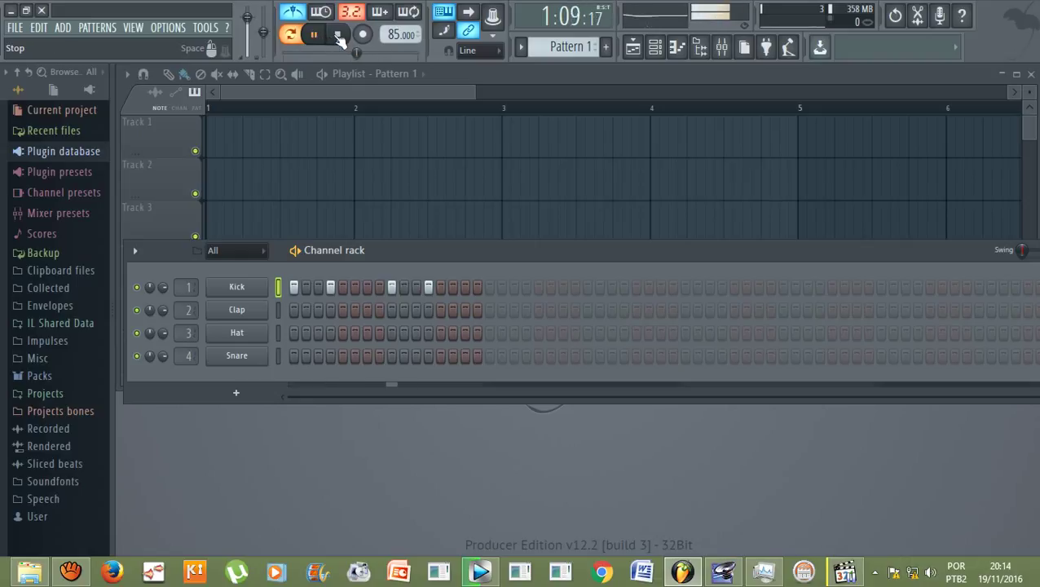
click(337, 34)
Move the Kick hits on steps 4 and 12 to steps 5 and 13, and listen to the pattern
click(343, 287)
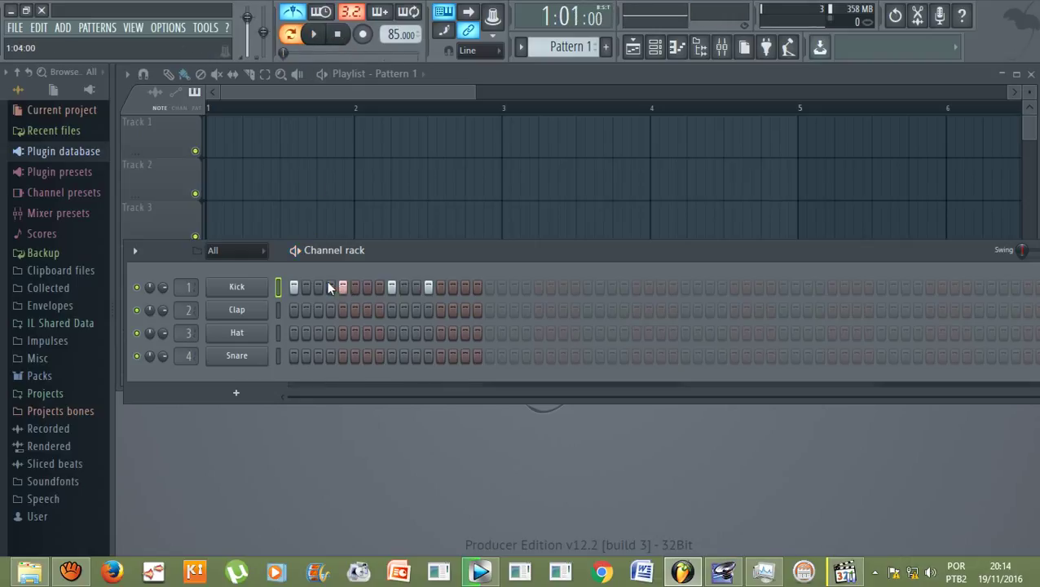
click(315, 34)
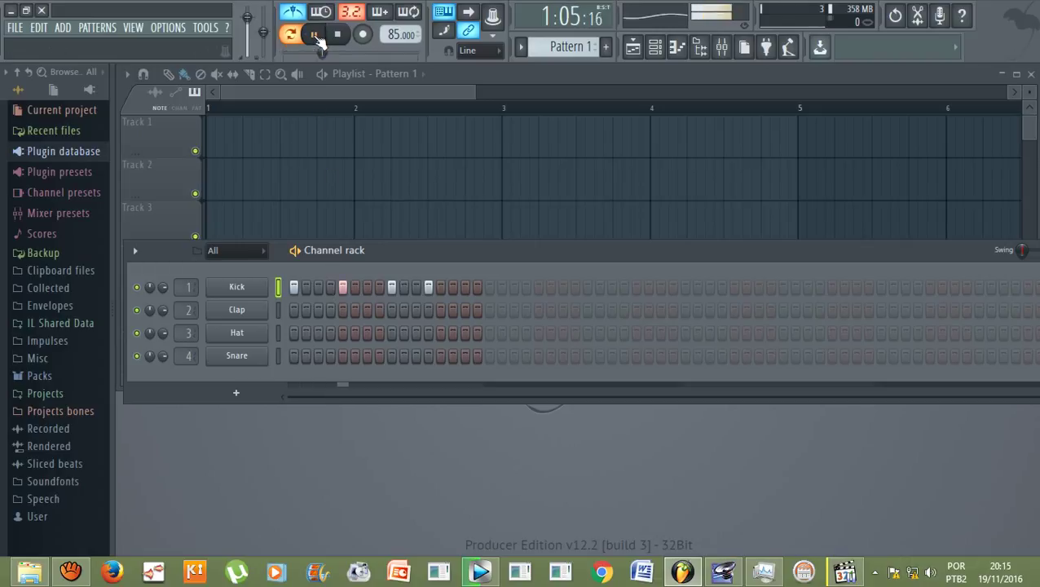
right_click(428, 286)
click(441, 287)
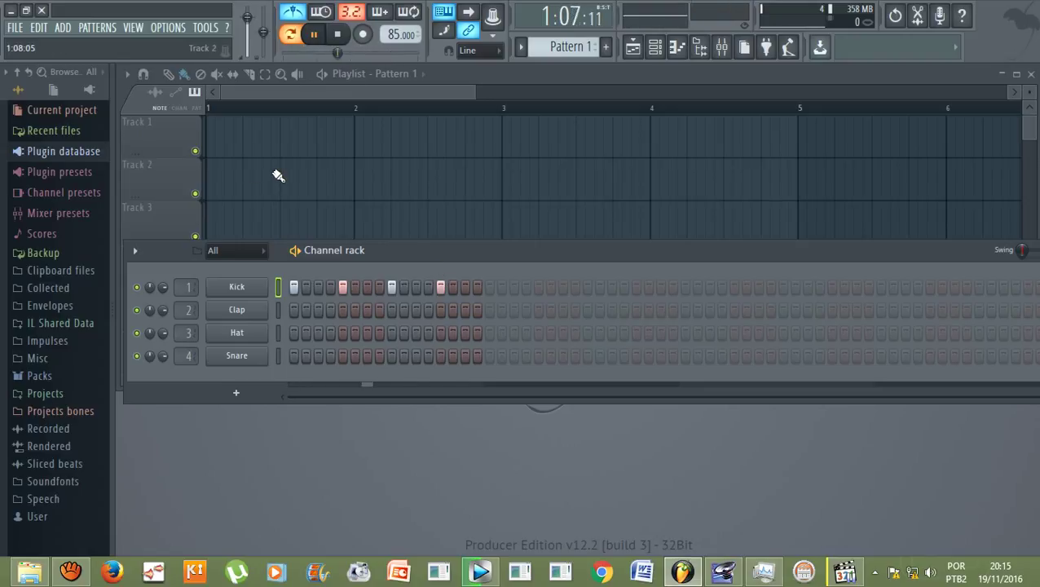
click(337, 35)
click(315, 36)
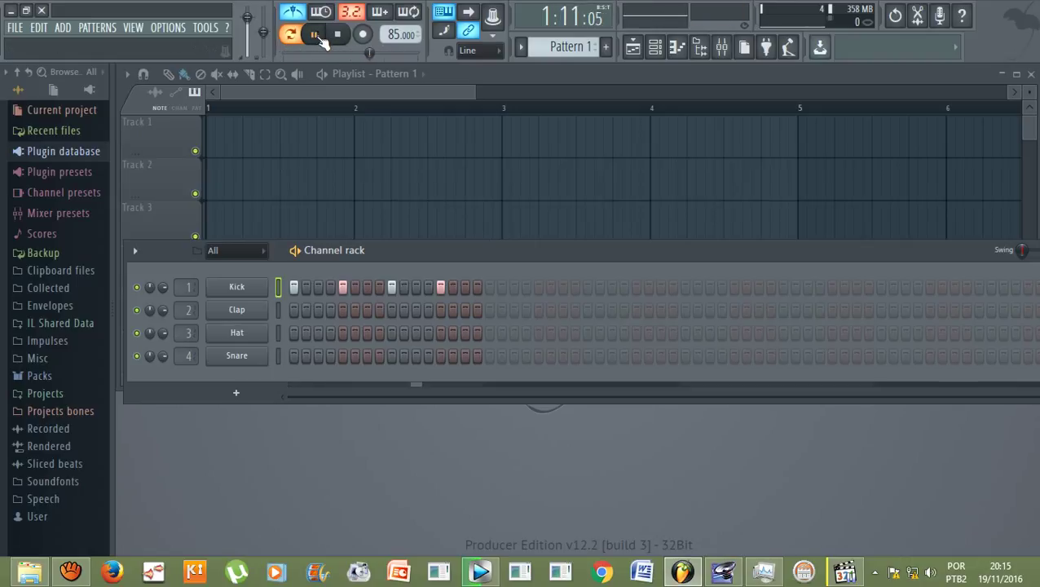
click(341, 39)
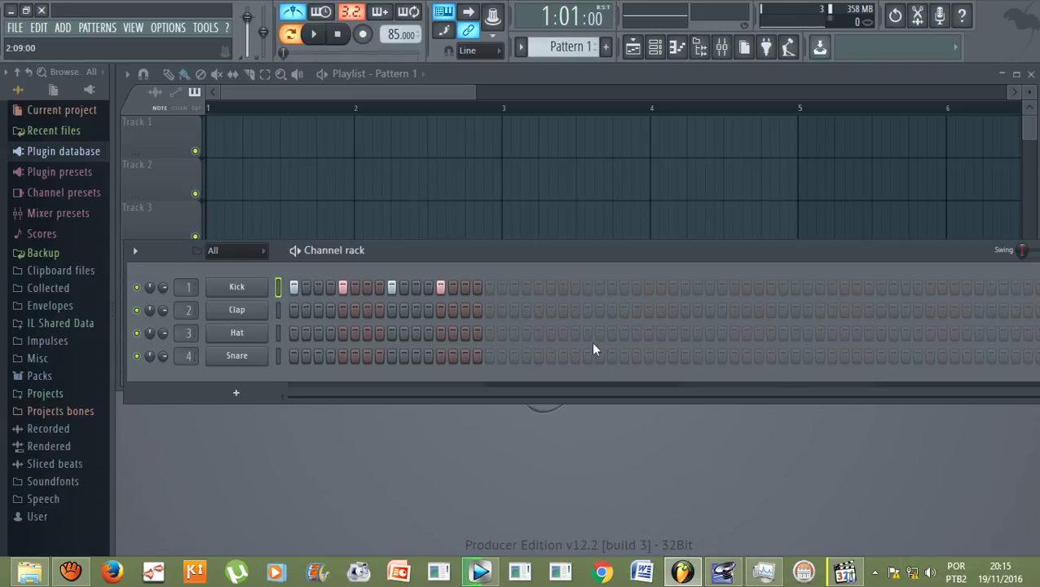
Extend the pattern with a Kick hit on step 17 and play it back
click(489, 287)
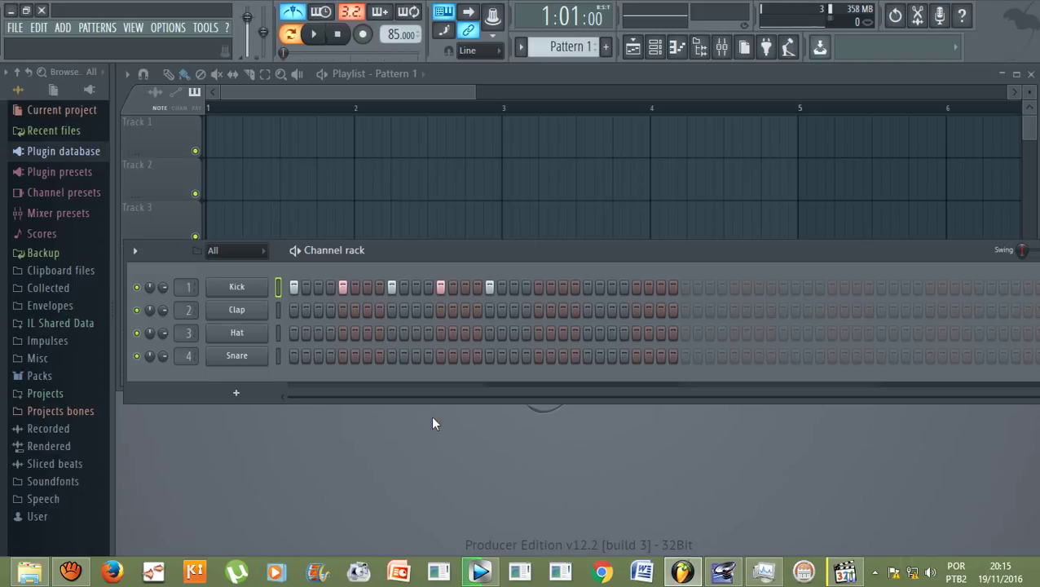
click(314, 35)
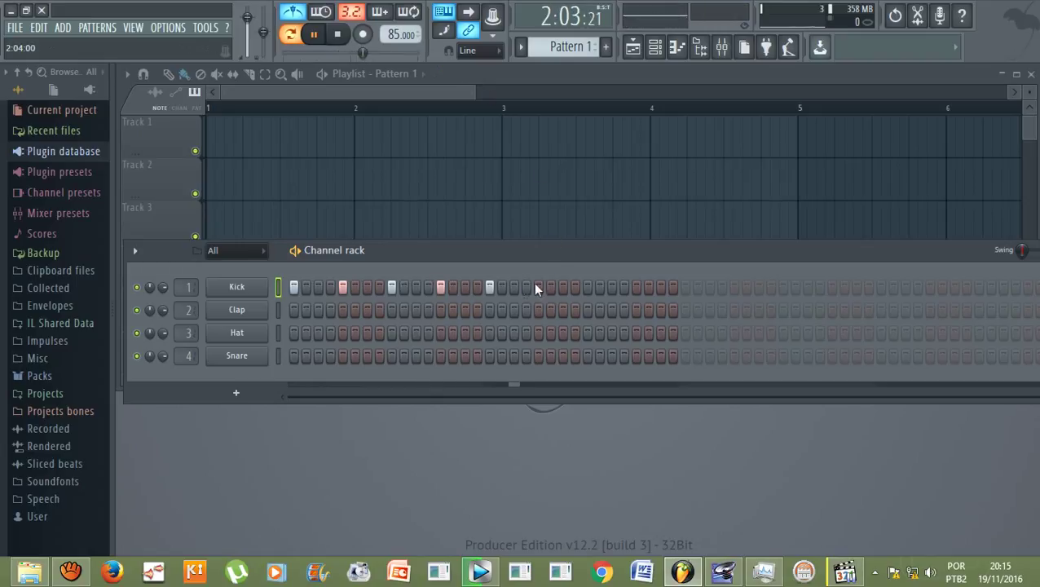
key(space)
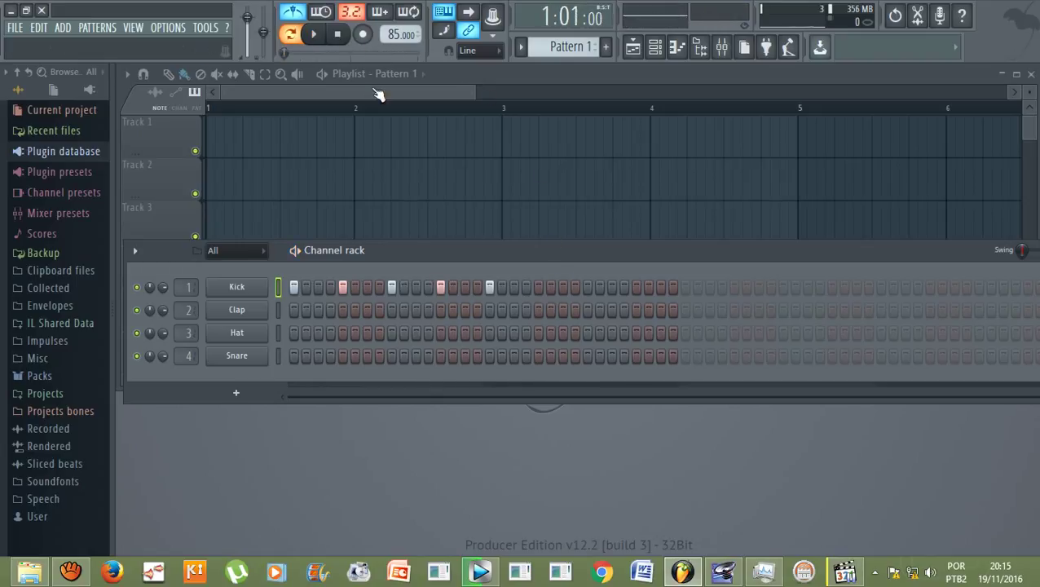
Add Kick hits on steps 19, 21, 23 and 25 while the pattern plays, and stop playback
click(314, 35)
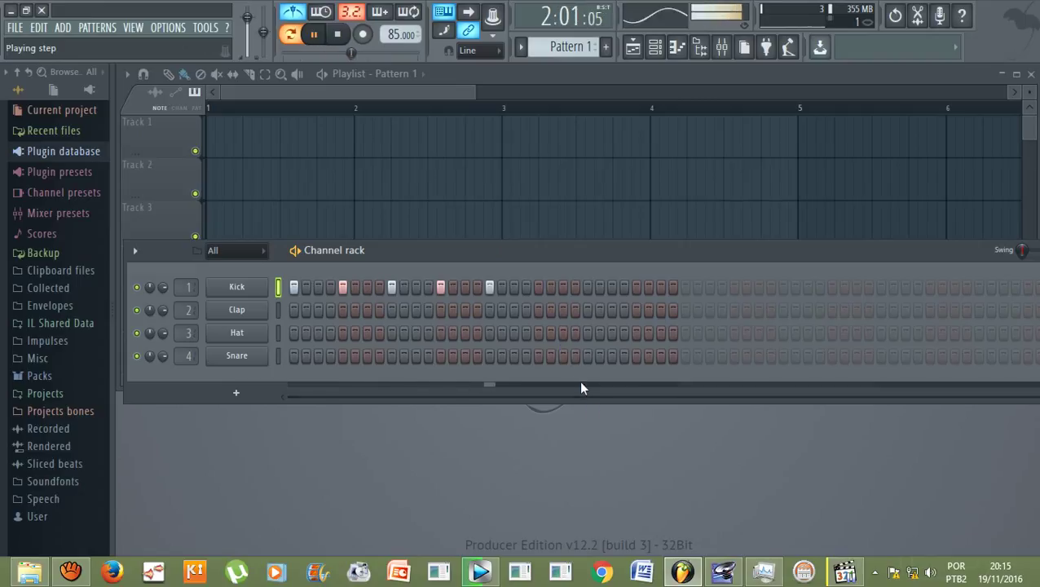
click(513, 287)
click(538, 287)
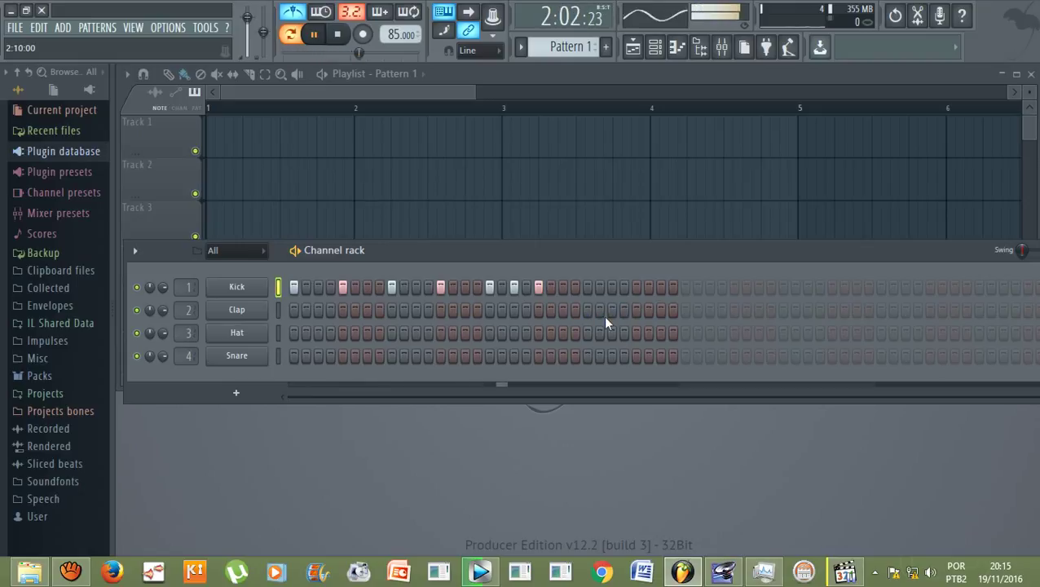
click(563, 287)
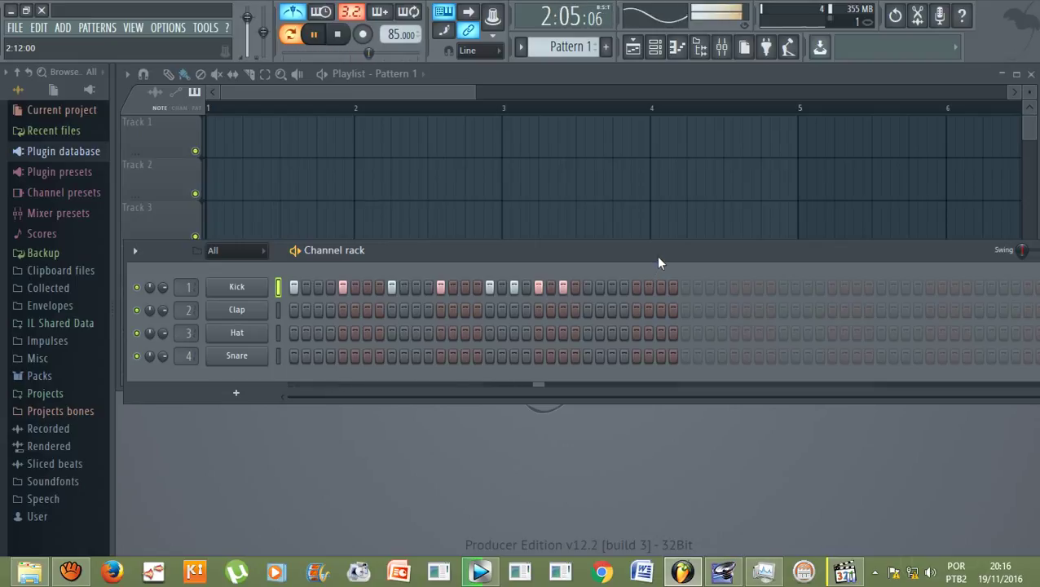
click(588, 287)
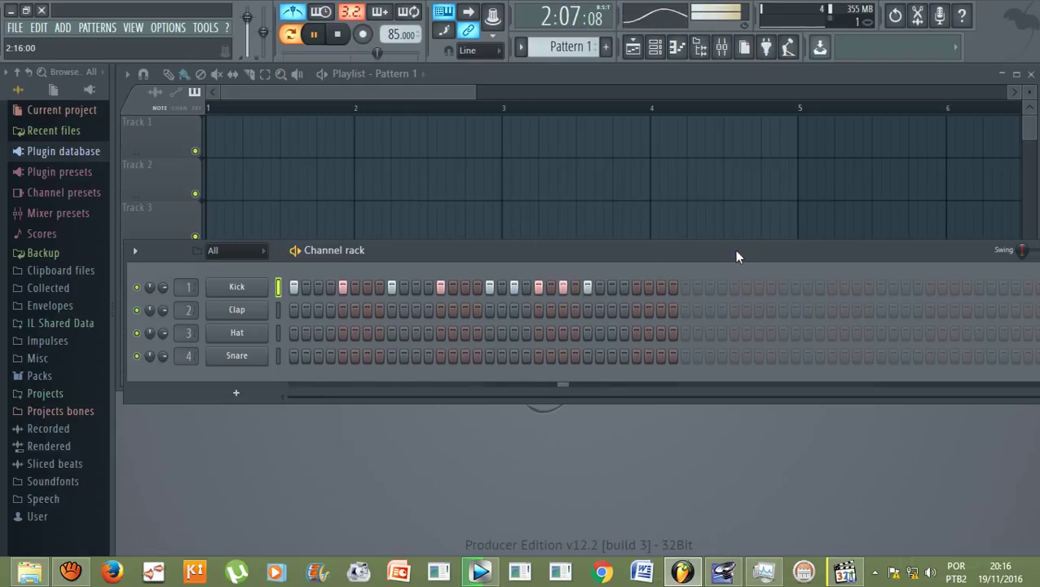
click(337, 34)
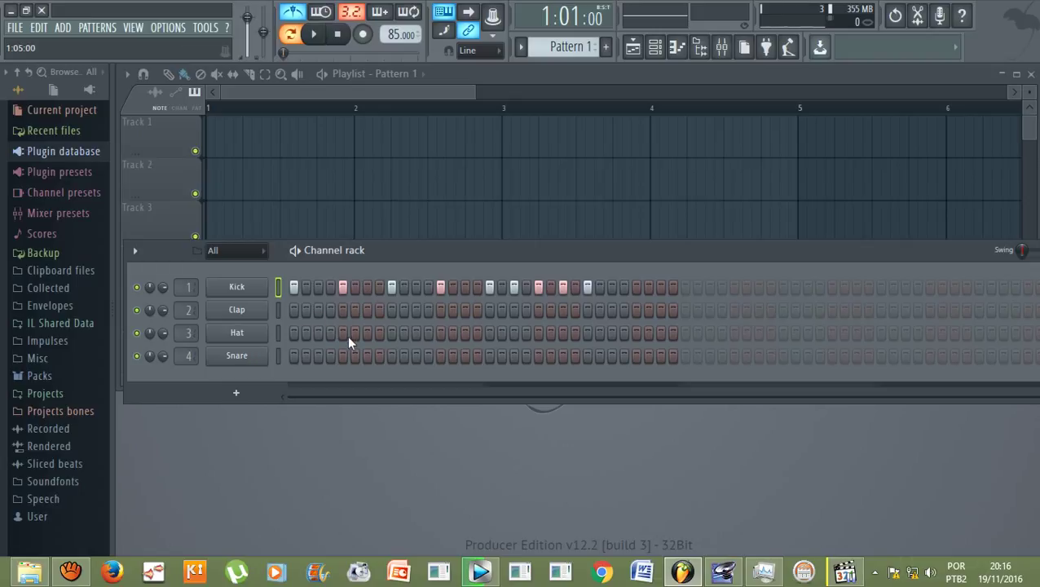
Fill the Hat channel on every 4 steps and play back the combined Kick and Hat pattern
click(293, 332)
right_click(238, 334)
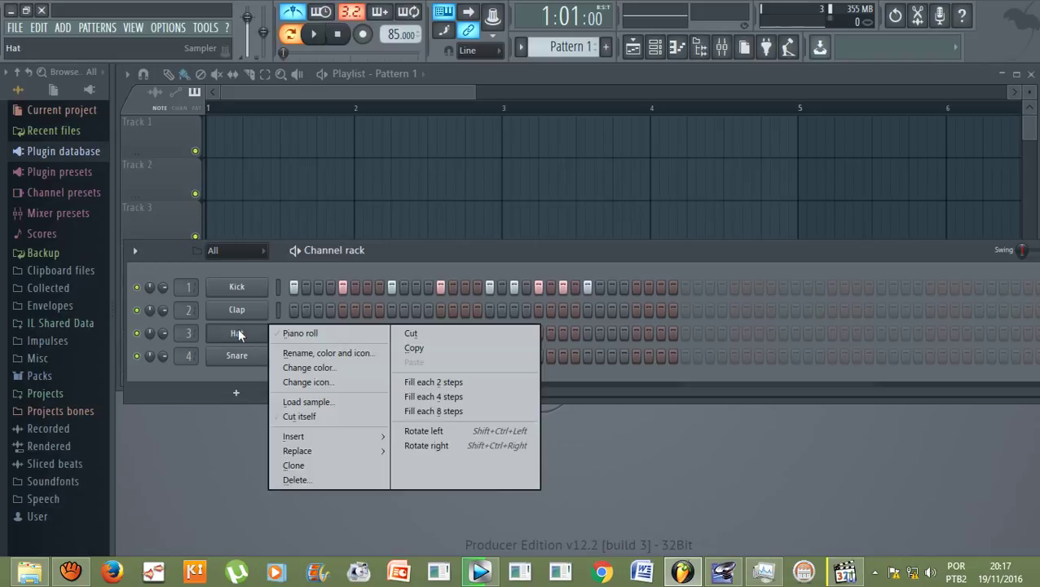
click(452, 397)
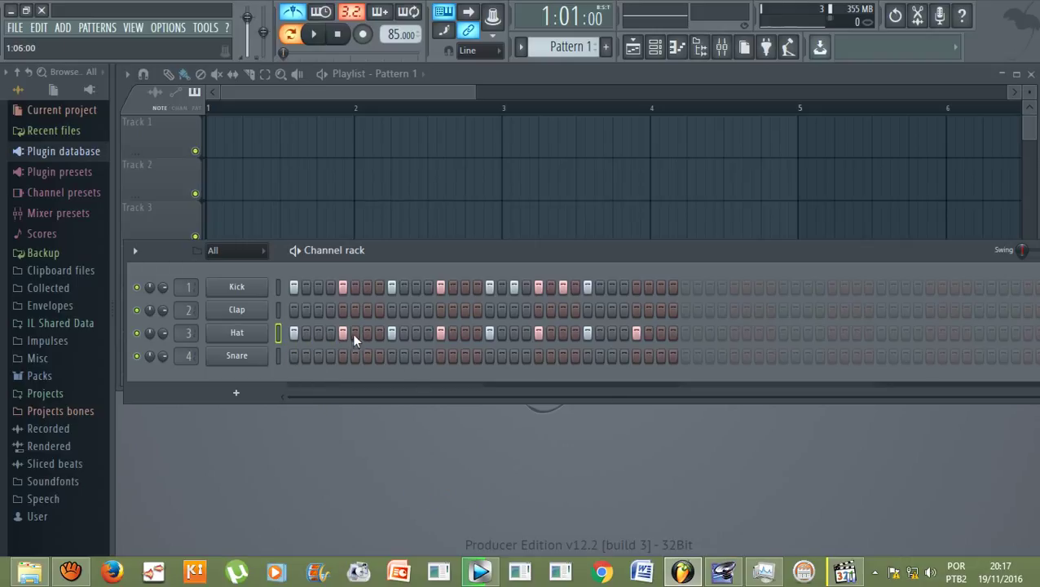
click(391, 332)
click(318, 37)
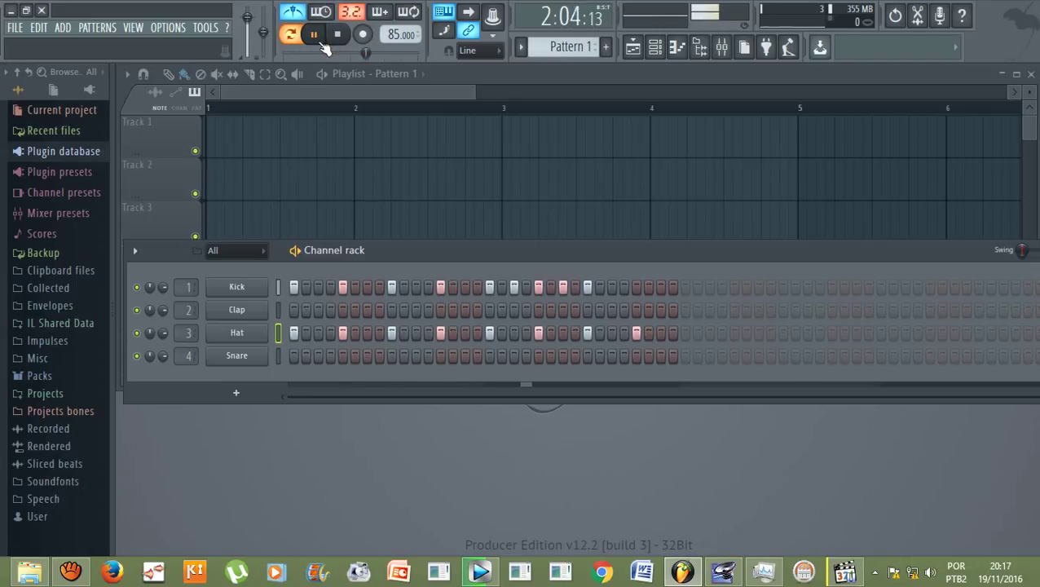
click(317, 39)
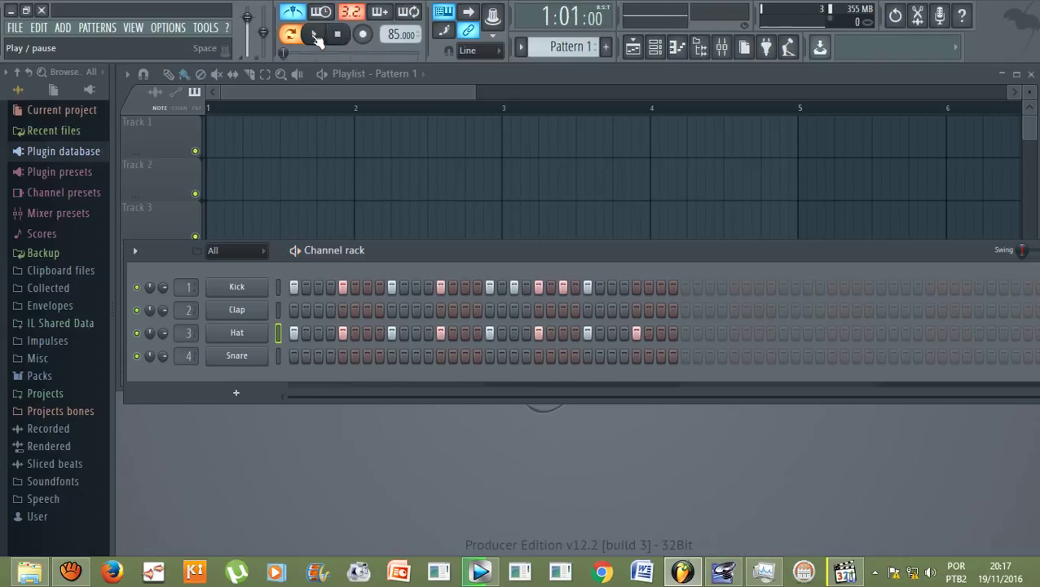
click(317, 38)
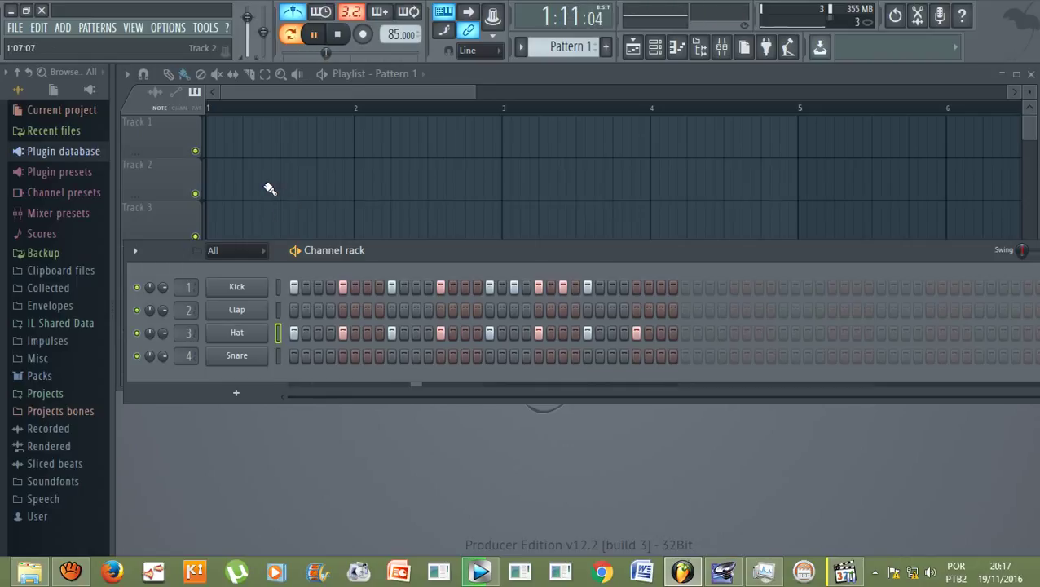
click(338, 35)
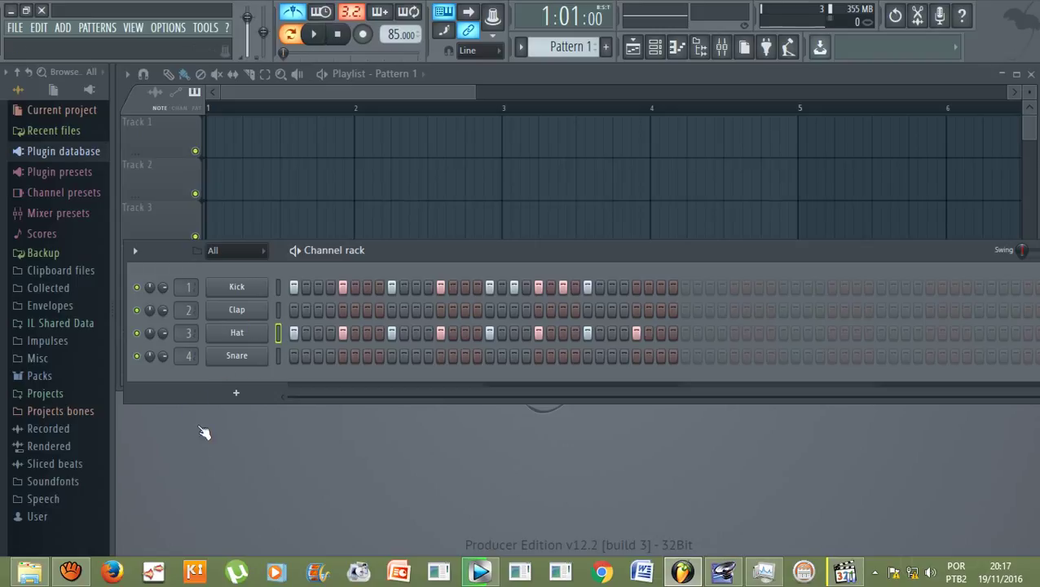
Place Clap hits on steps 9 and 25 and play back the complete drum pattern
click(392, 311)
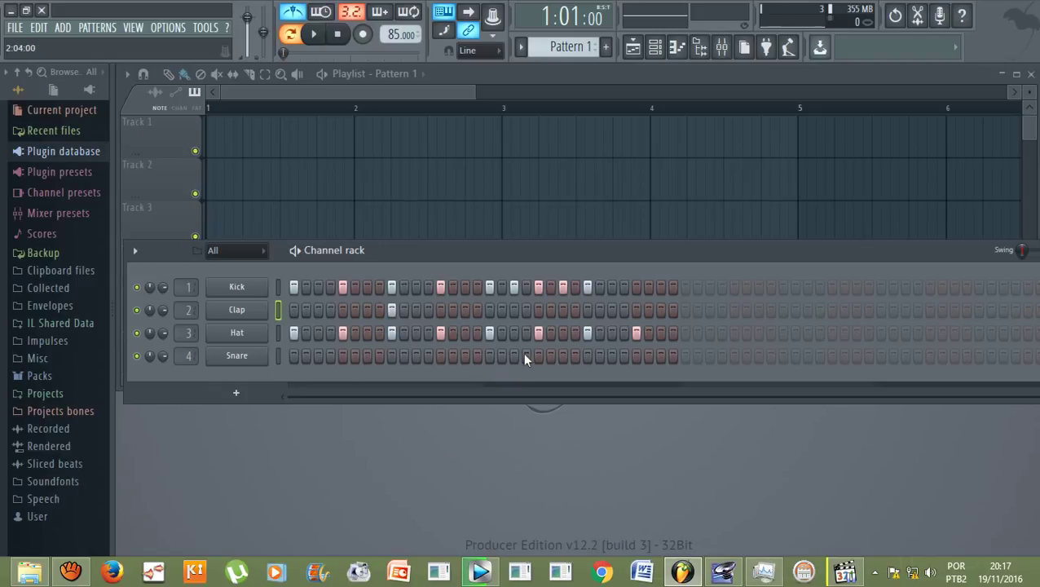
click(587, 332)
click(314, 35)
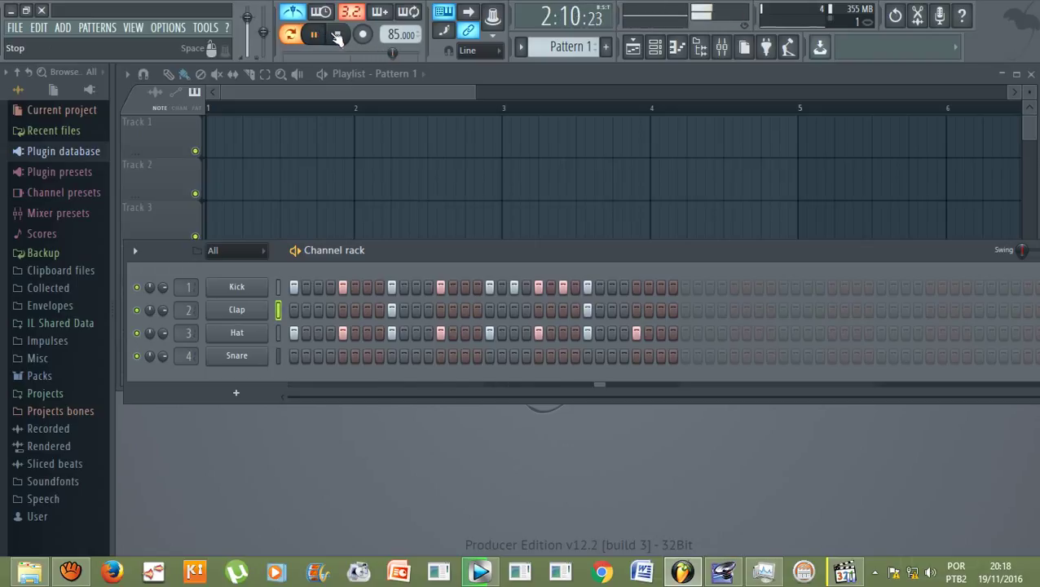
click(336, 35)
click(314, 35)
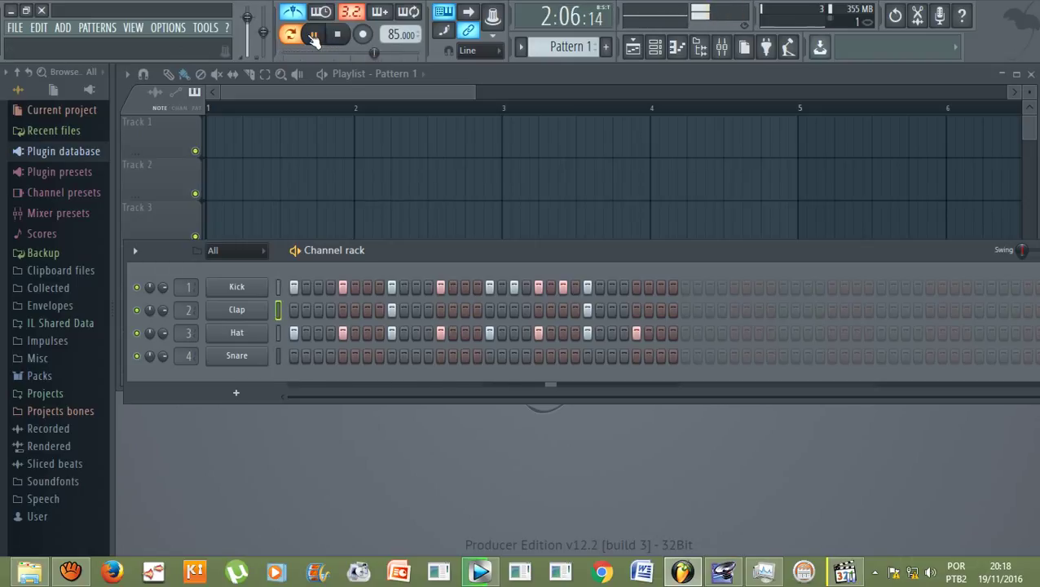
click(339, 35)
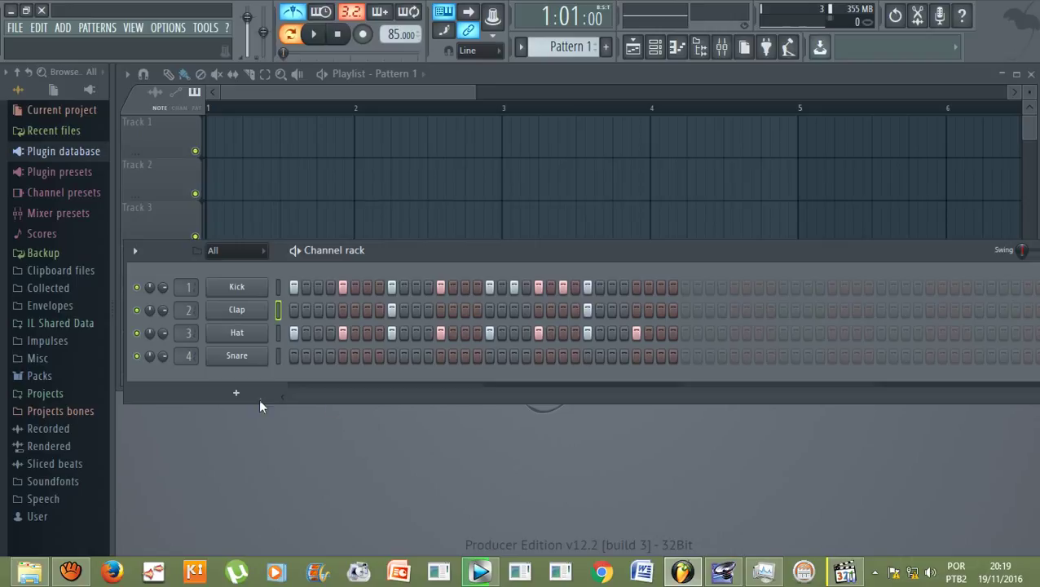
click(71, 572)
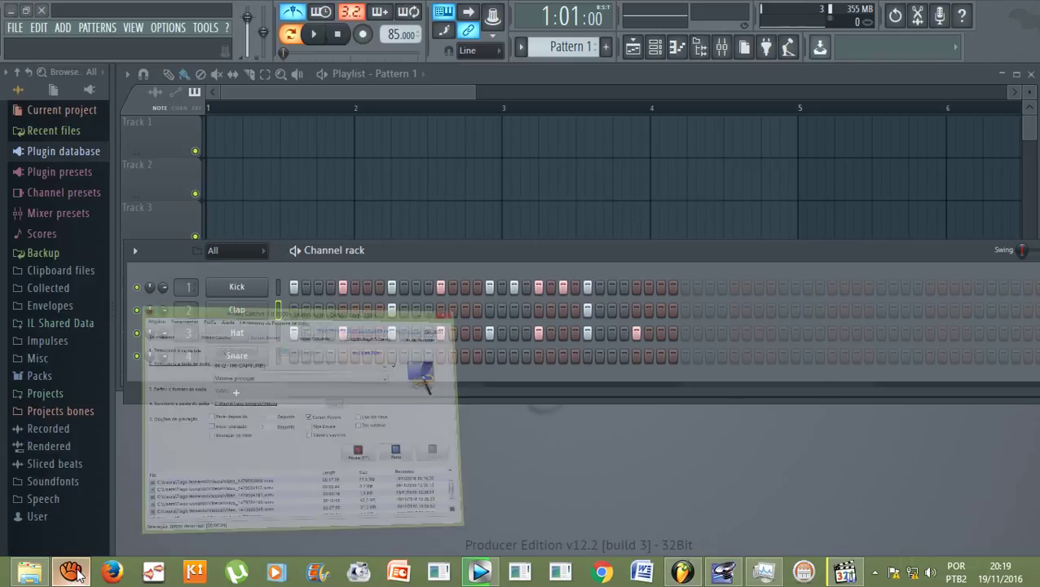